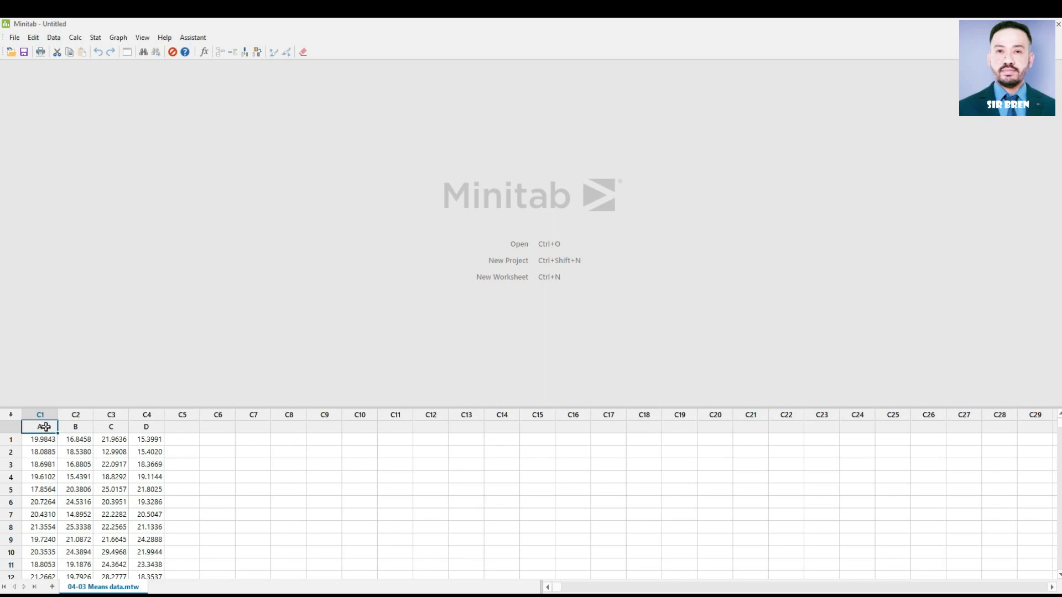
Step: Run an Anderson-Darling normality test on column A without percentile lines
left_click(95, 38)
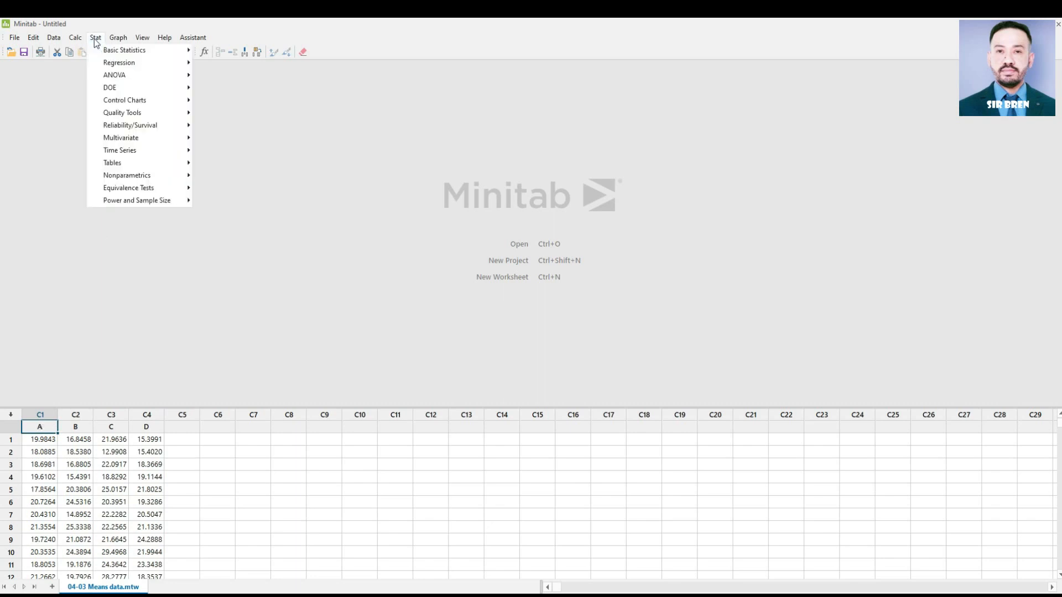
mouse_move(118, 53)
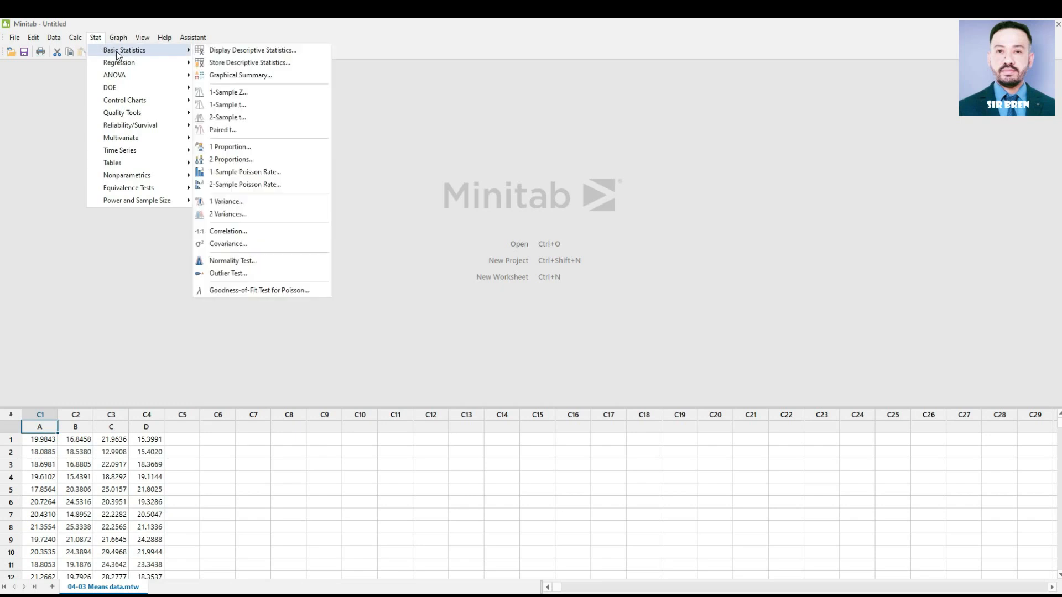
left_click(238, 258)
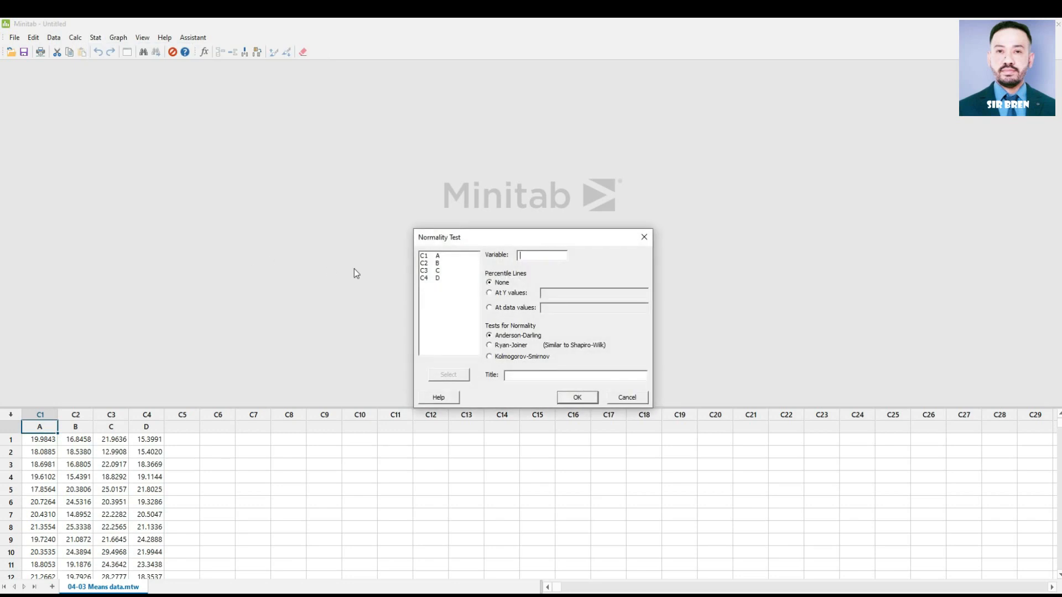
double_click(435, 256)
left_click(583, 399)
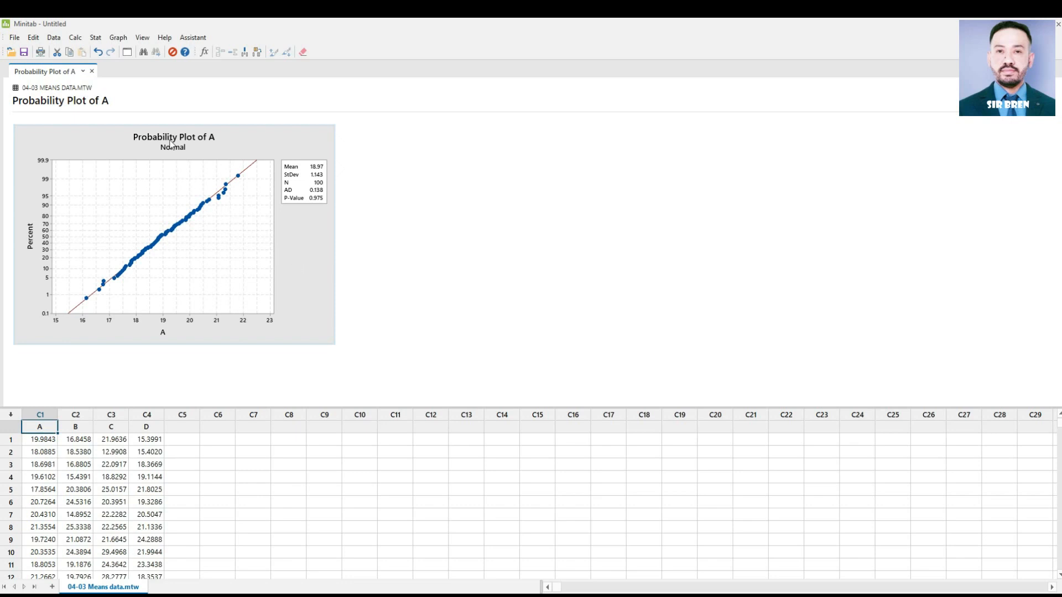
Step: Set up a 1-sample t-test on column A with a hypothesis test against a hypothesized mean of 20
left_click(96, 38)
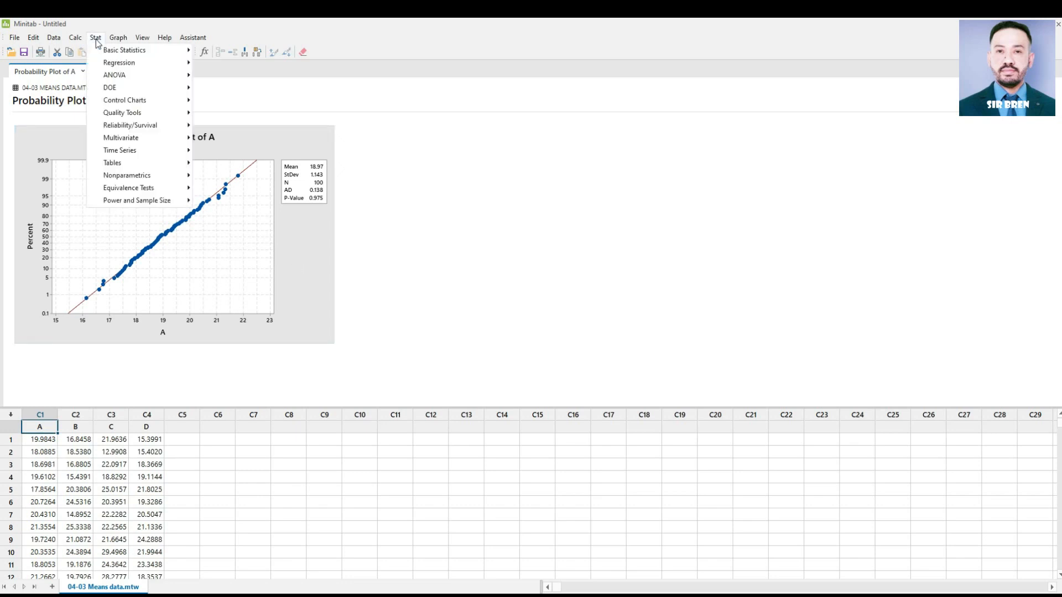
mouse_move(105, 55)
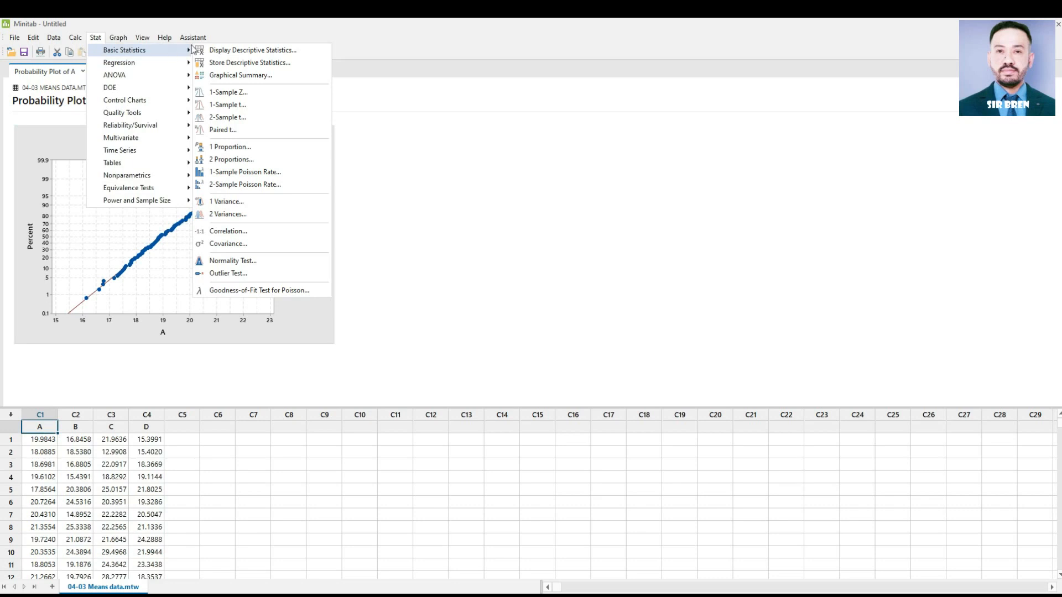
left_click(241, 105)
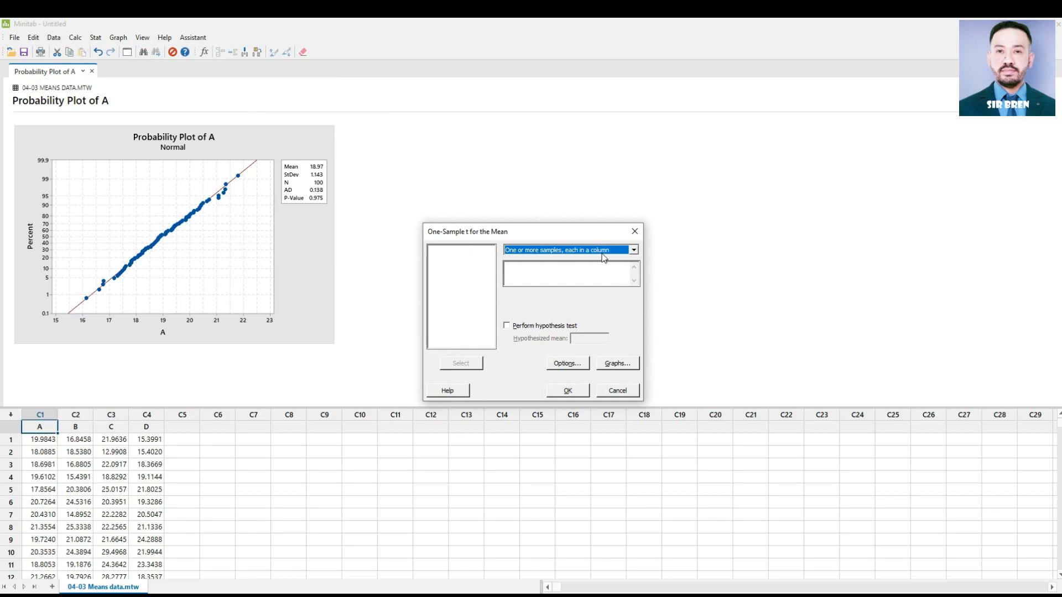
left_click(510, 272)
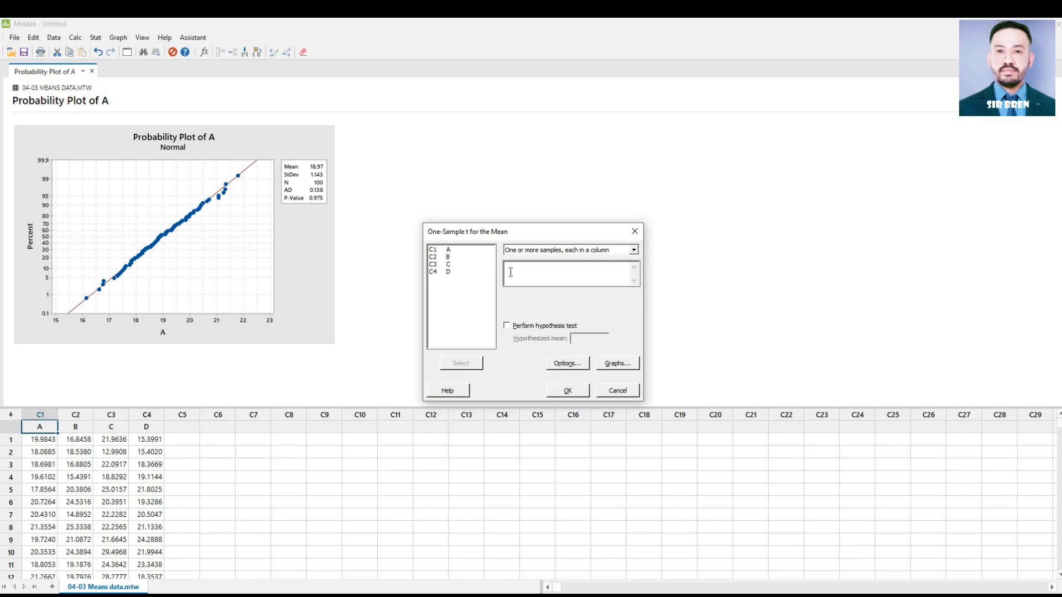
double_click(448, 250)
left_click(508, 327)
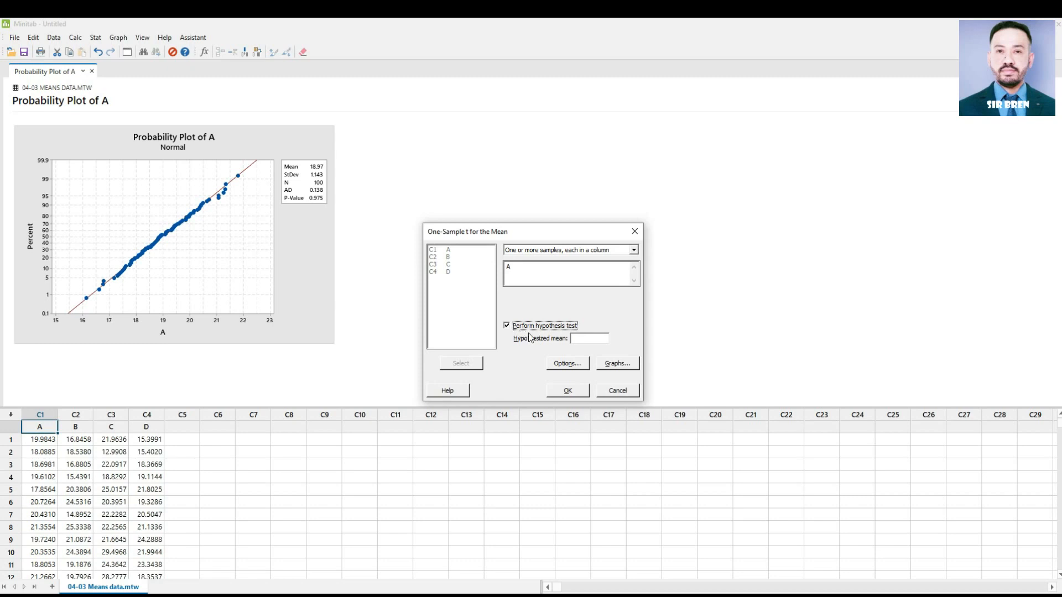
left_click(581, 339)
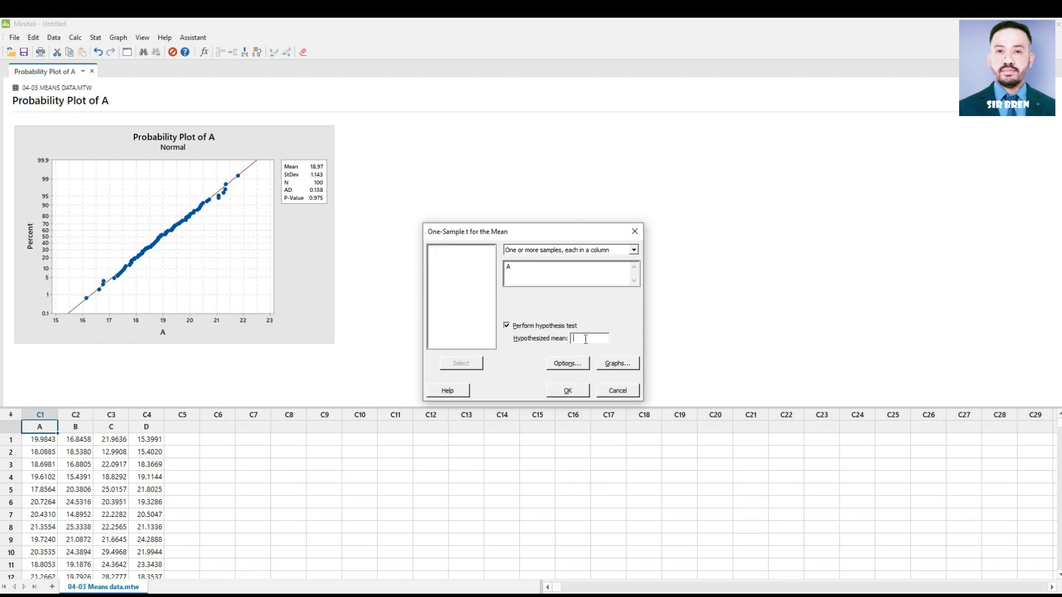
type("20")
Step: Keep the 95.0 confidence level and not-equal alternative, add a histogram, run the 1-sample t-test and review its output
left_click(569, 365)
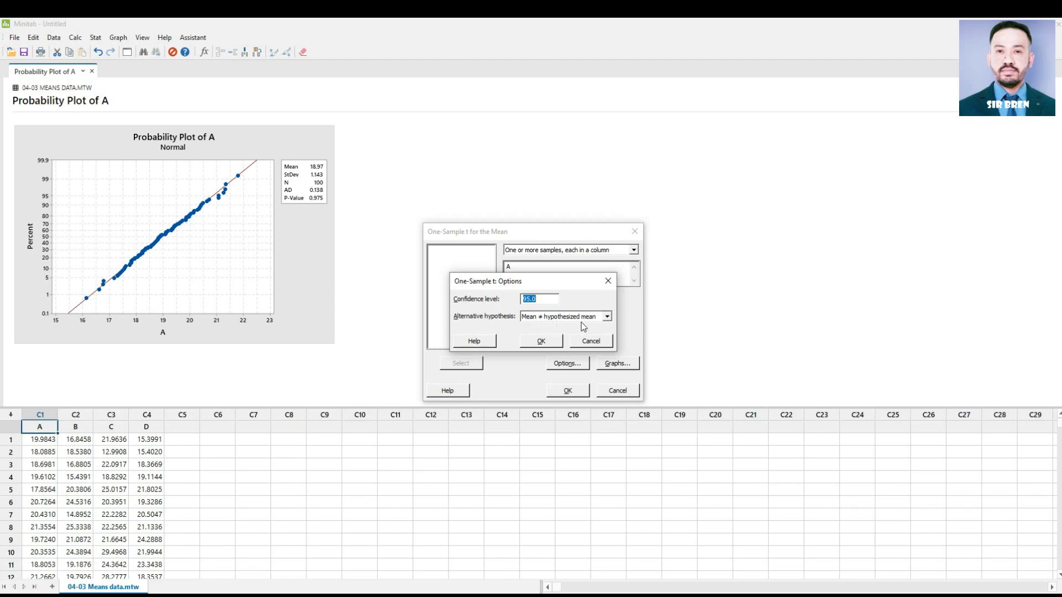
left_click(542, 340)
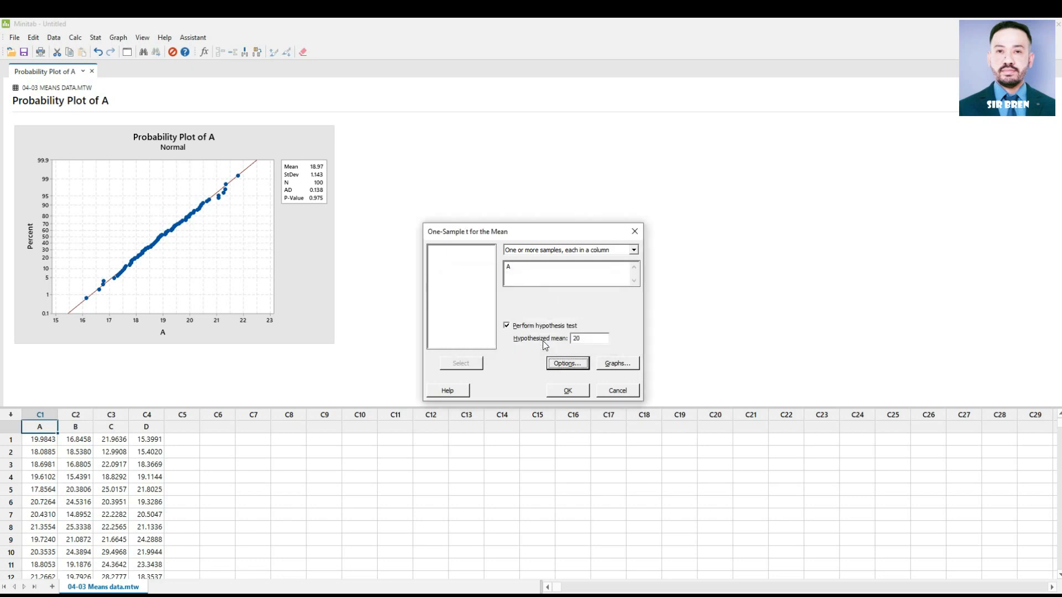
left_click(625, 367)
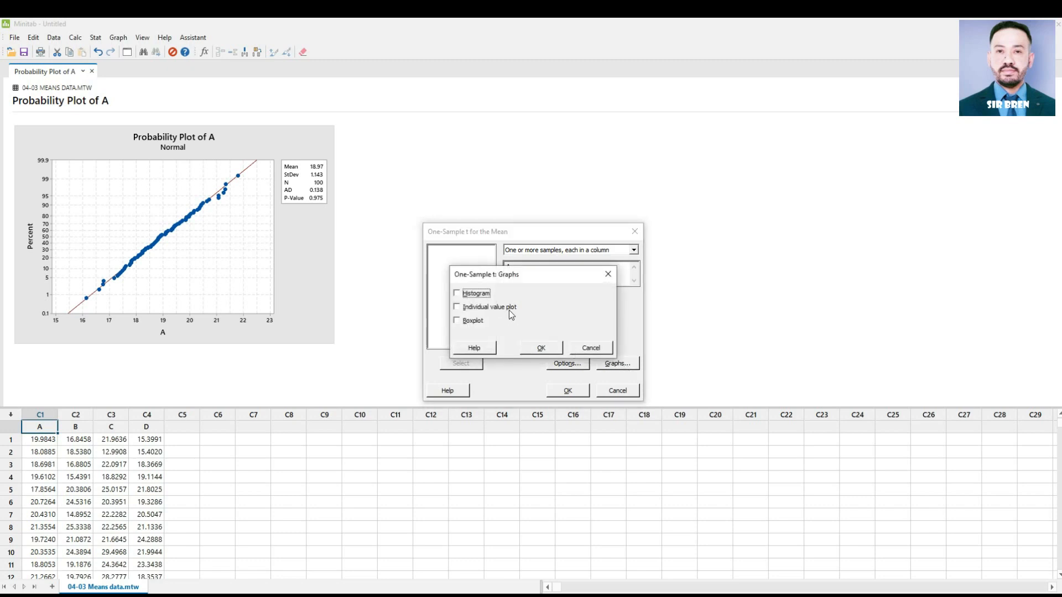
left_click(457, 294)
left_click(537, 350)
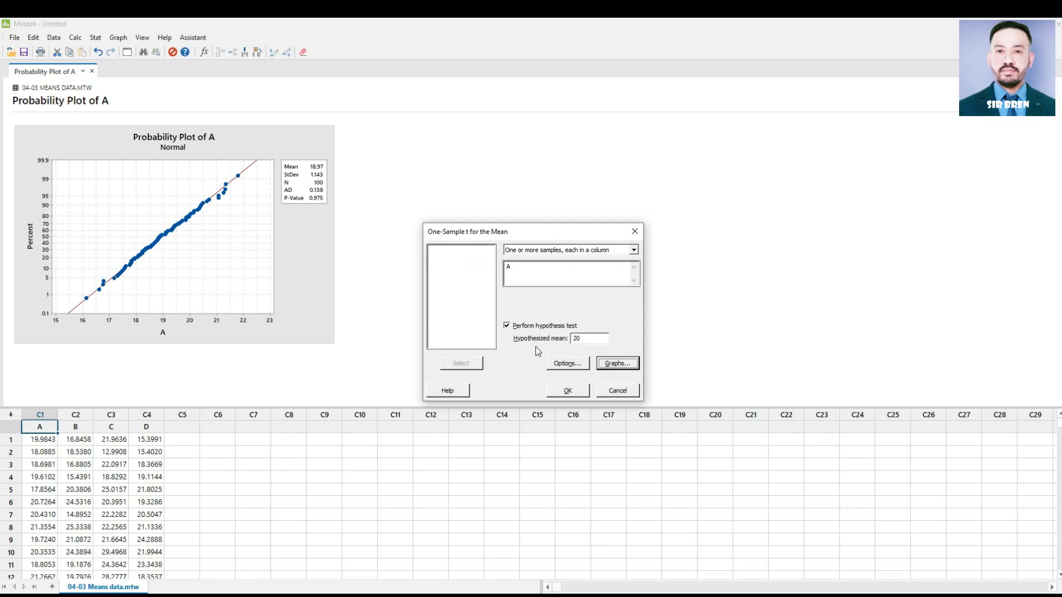
left_click(577, 393)
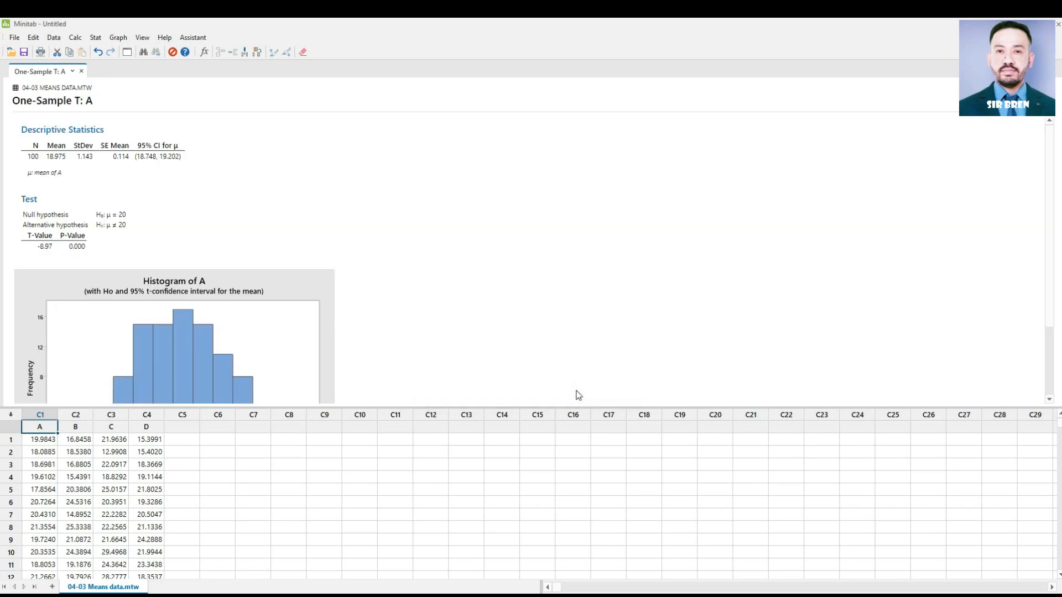
scroll(530, 357, "down", 2)
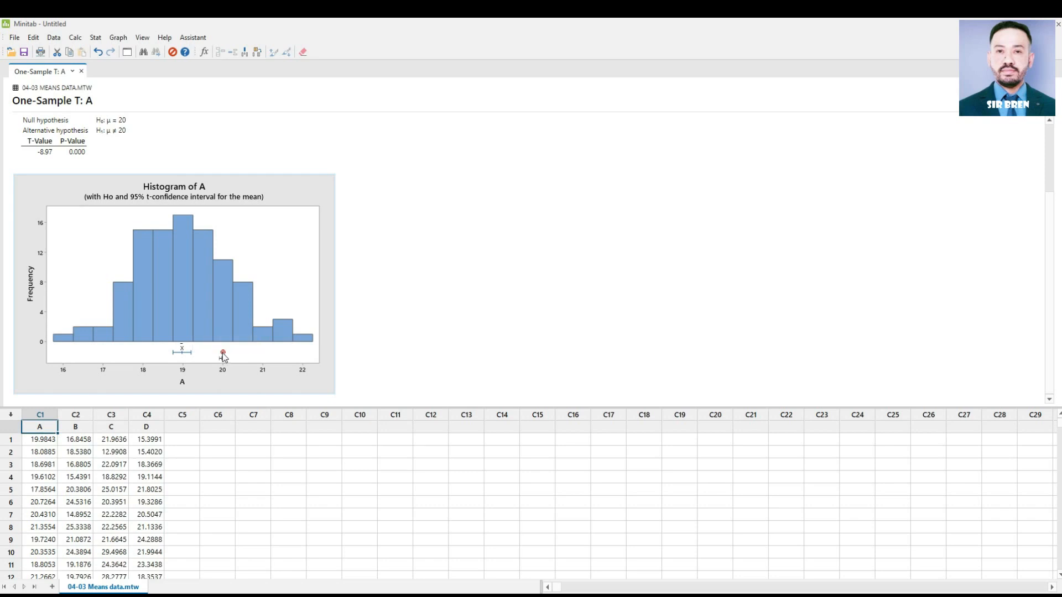
scroll(223, 355, "up", 3)
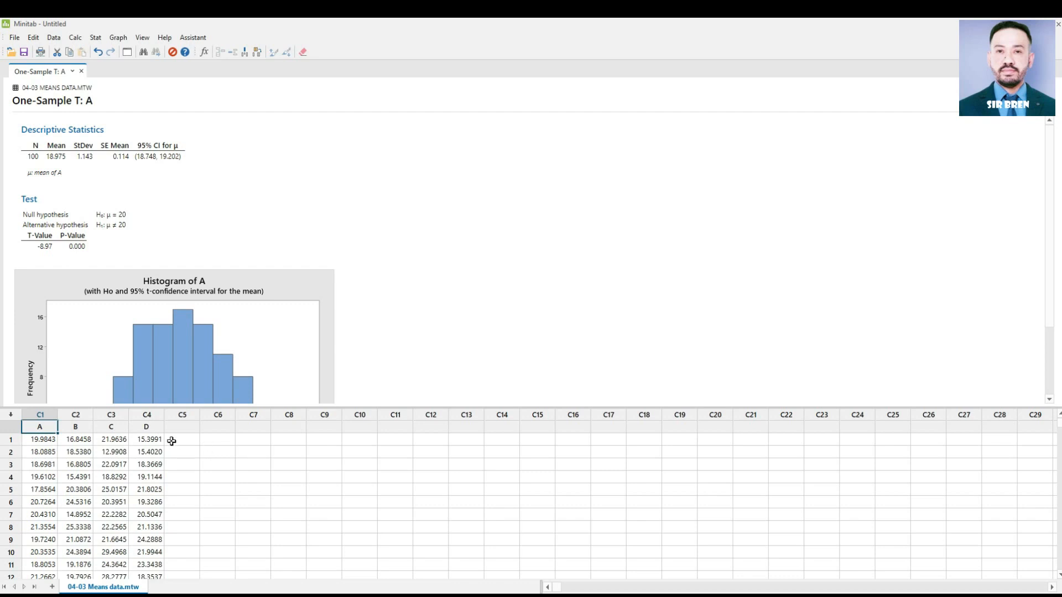
Step: Run an Anderson-Darling normality test on column D in place of column A
left_click(148, 430)
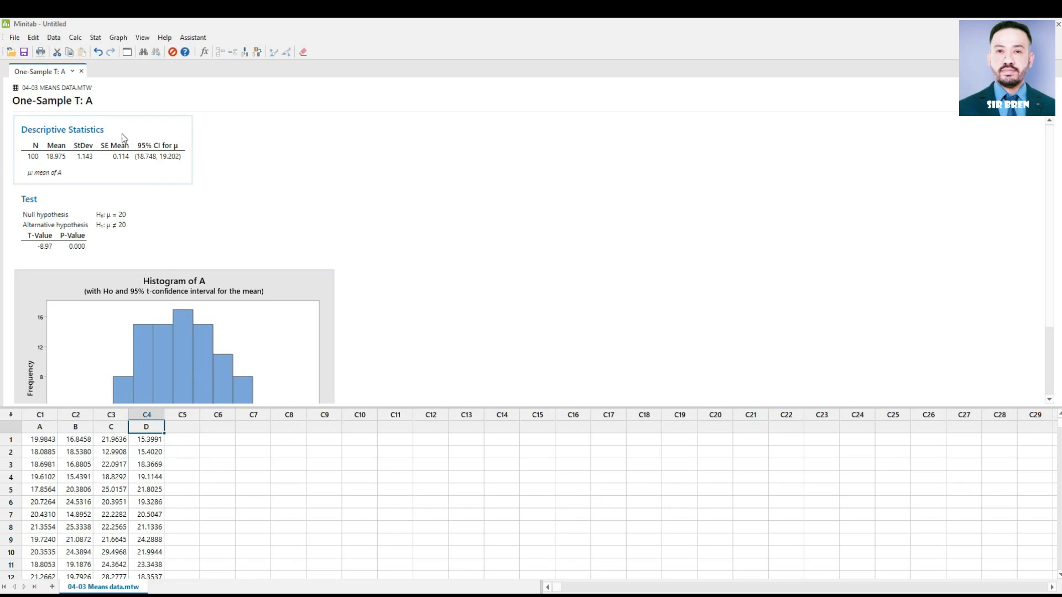
left_click(95, 39)
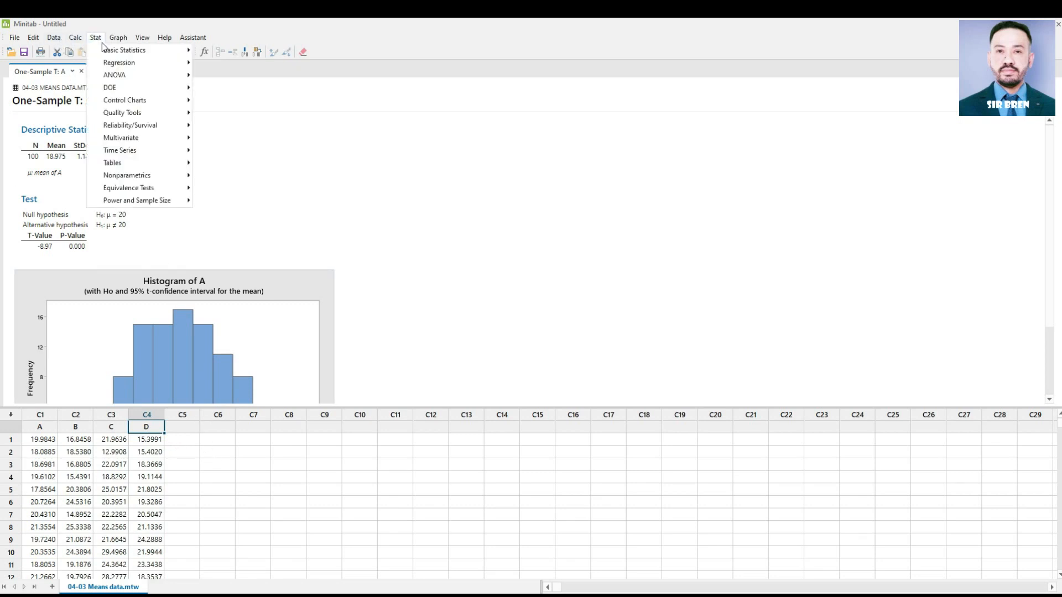
mouse_move(128, 51)
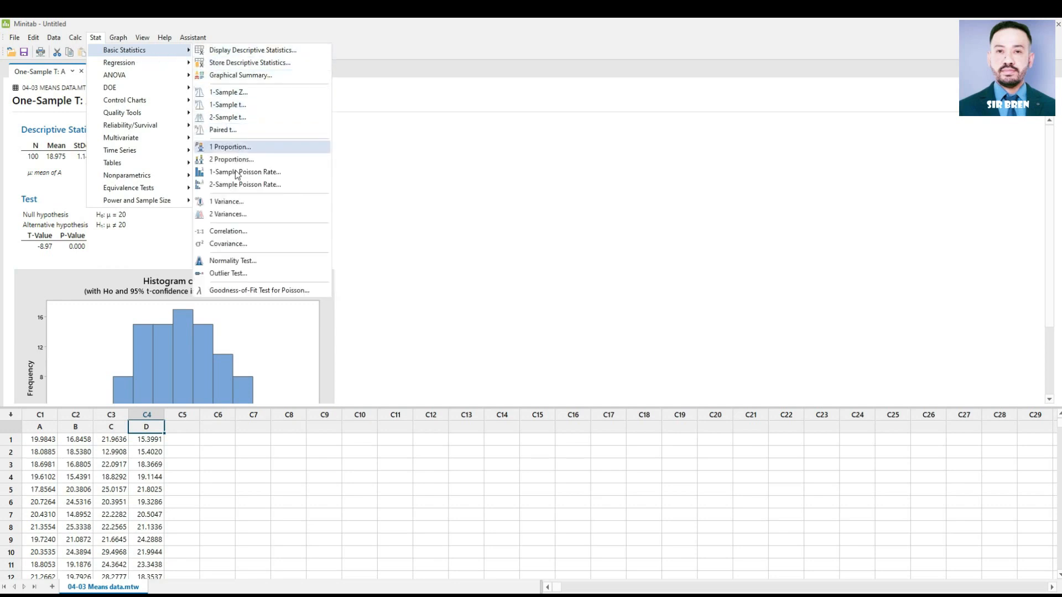
left_click(241, 263)
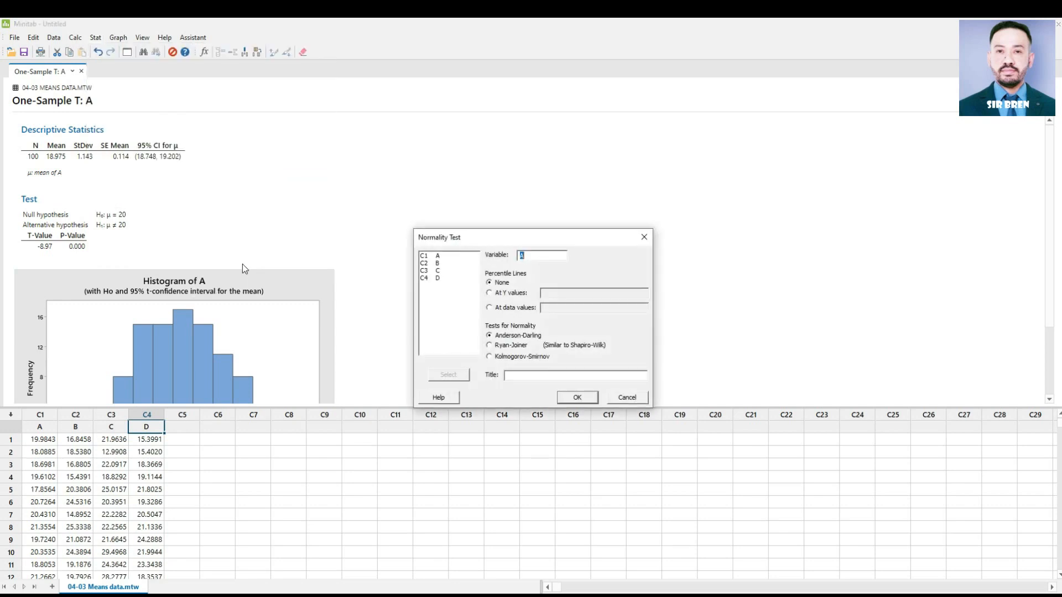
key("BackSpace")
double_click(437, 278)
left_click(577, 398)
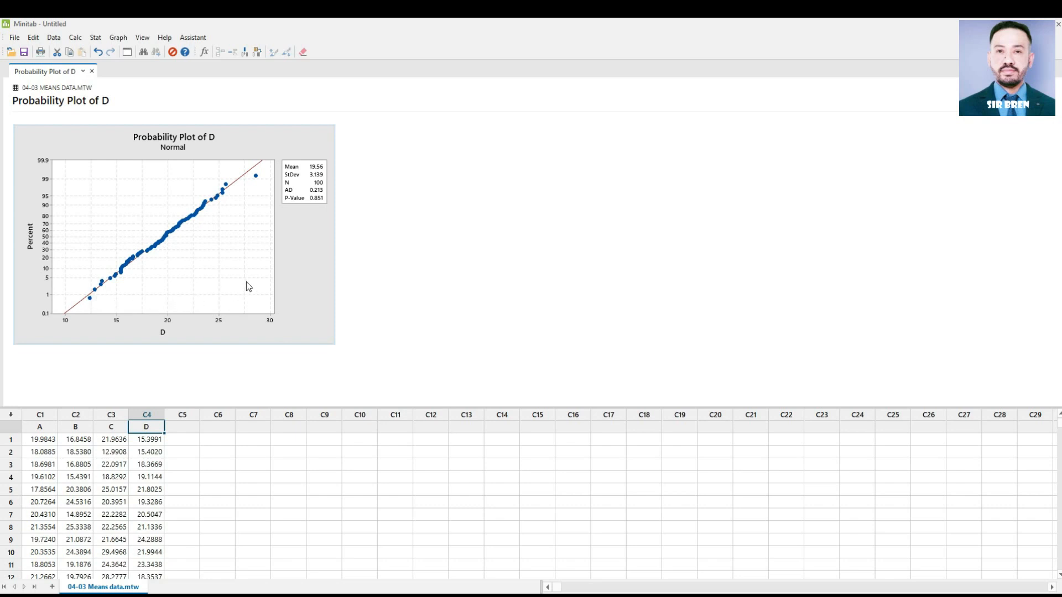
Step: Set up a 2-sample t-test with each sample in its own column, using A as sample 1 and D as sample 2
left_click(96, 38)
mouse_move(106, 51)
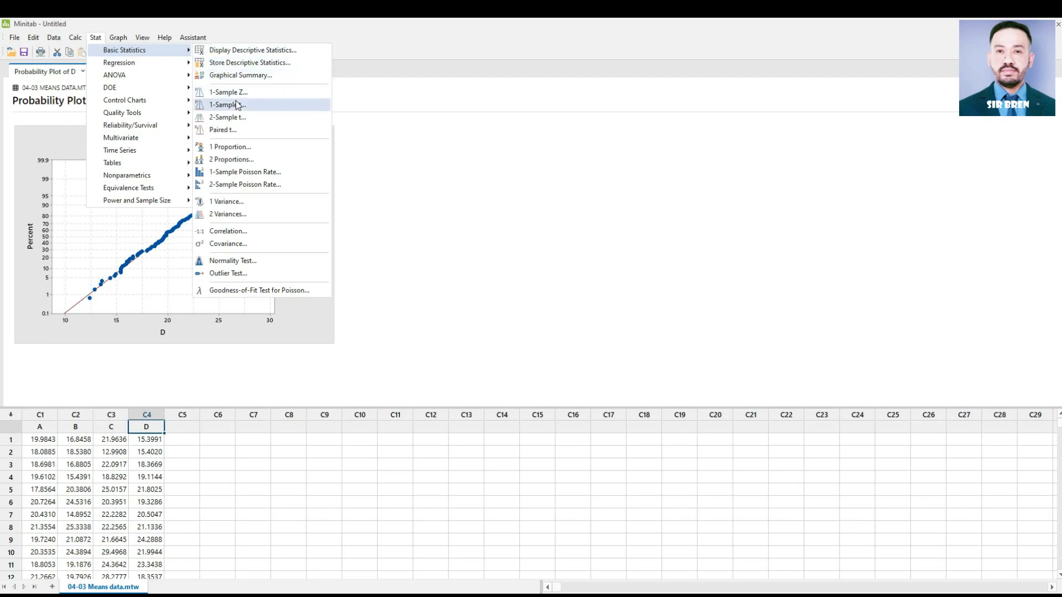
left_click(243, 118)
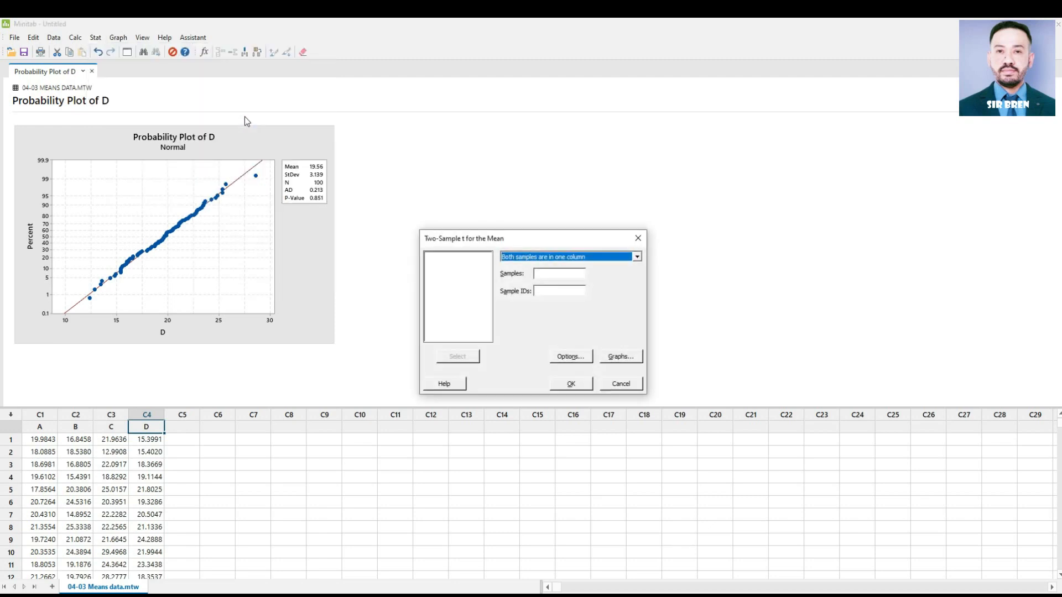
left_click(635, 258)
left_click(615, 275)
left_click(561, 272)
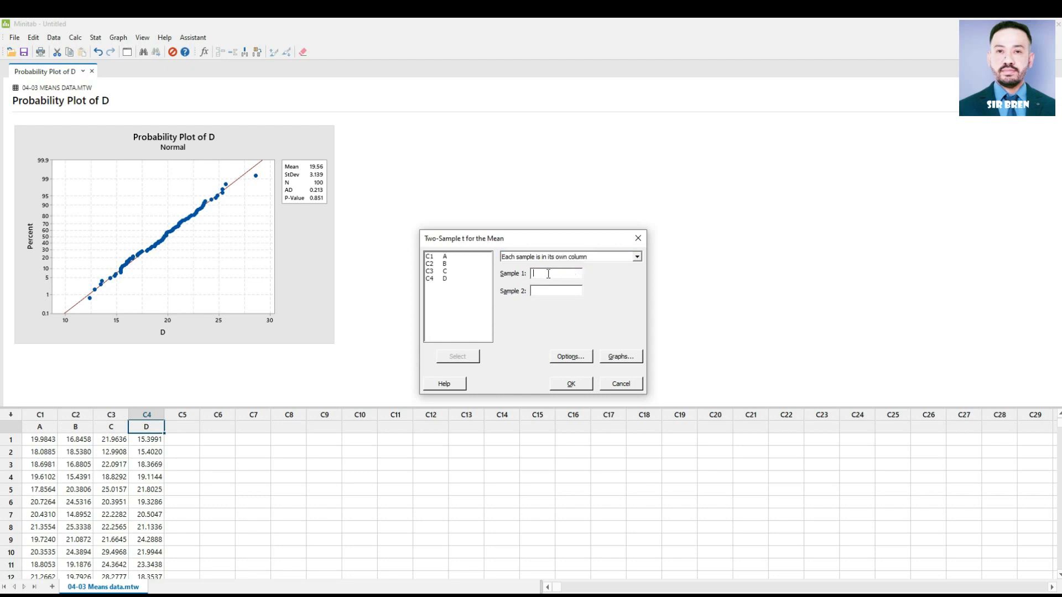
double_click(449, 258)
double_click(447, 279)
Step: Run the 2-sample t-test with 95.0 confidence, hypothesized difference 0.0 and unequal variances, then select the confidence interval for the difference
left_click(574, 357)
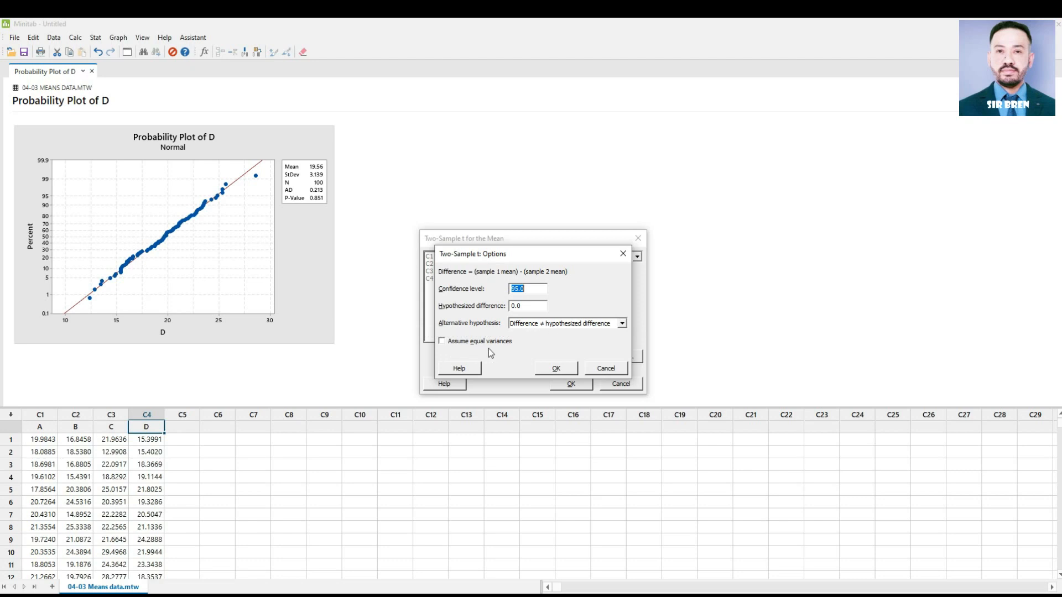
left_click(567, 369)
left_click(571, 383)
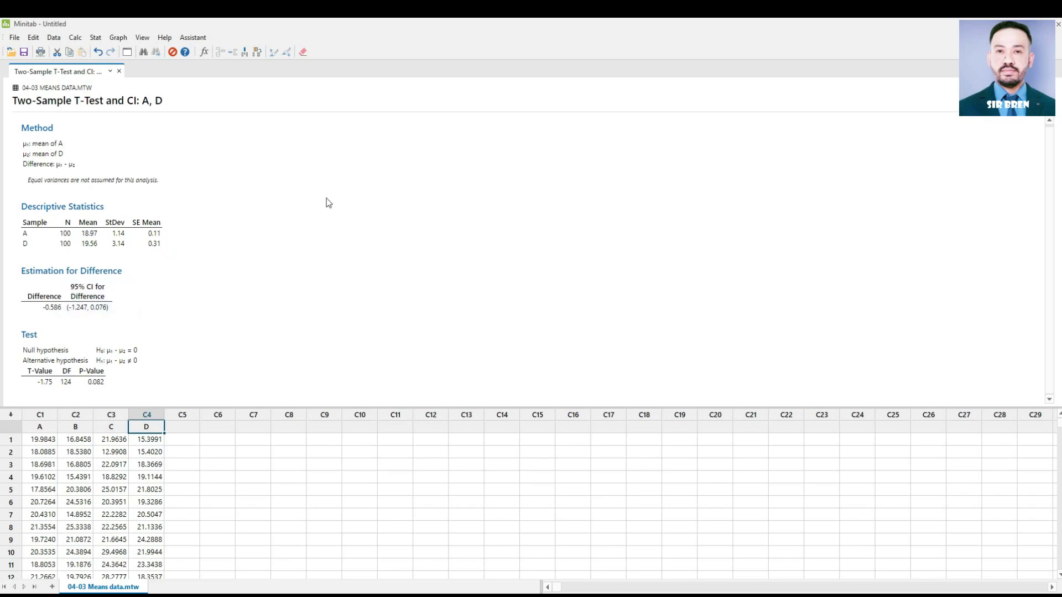
left_click(112, 301)
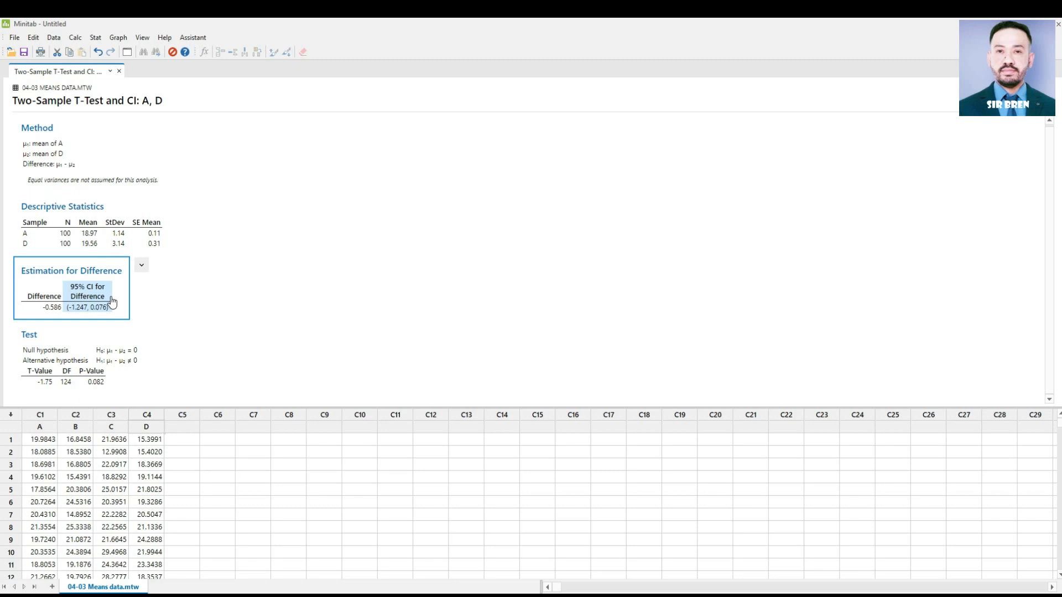